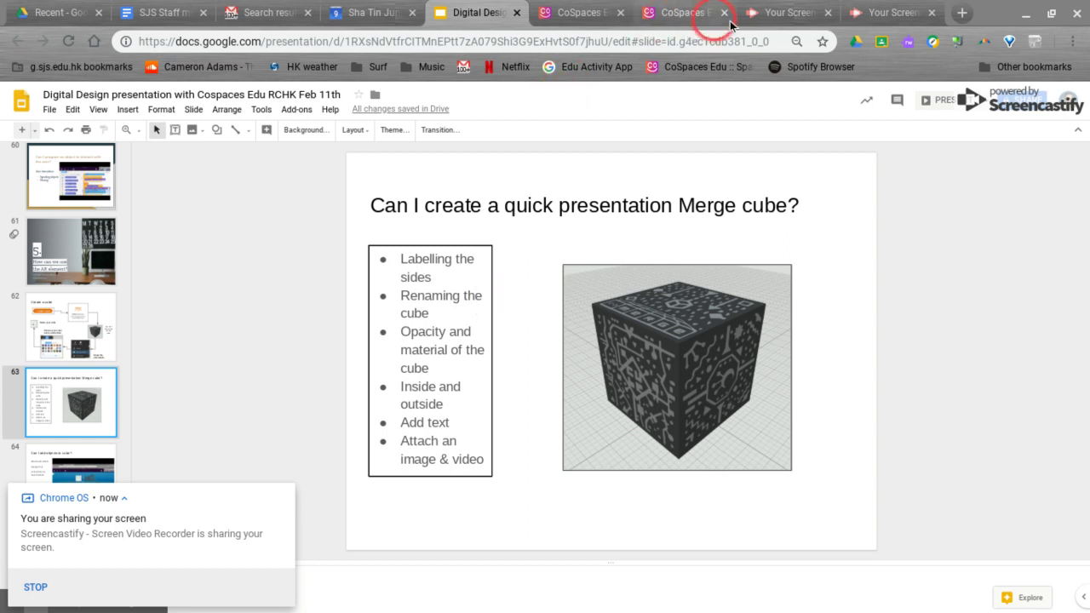
# Step: Switch from the Google Slides presentation to the CoSpaces Edu 'Presentation cube' scene
pyautogui.click(677, 10)
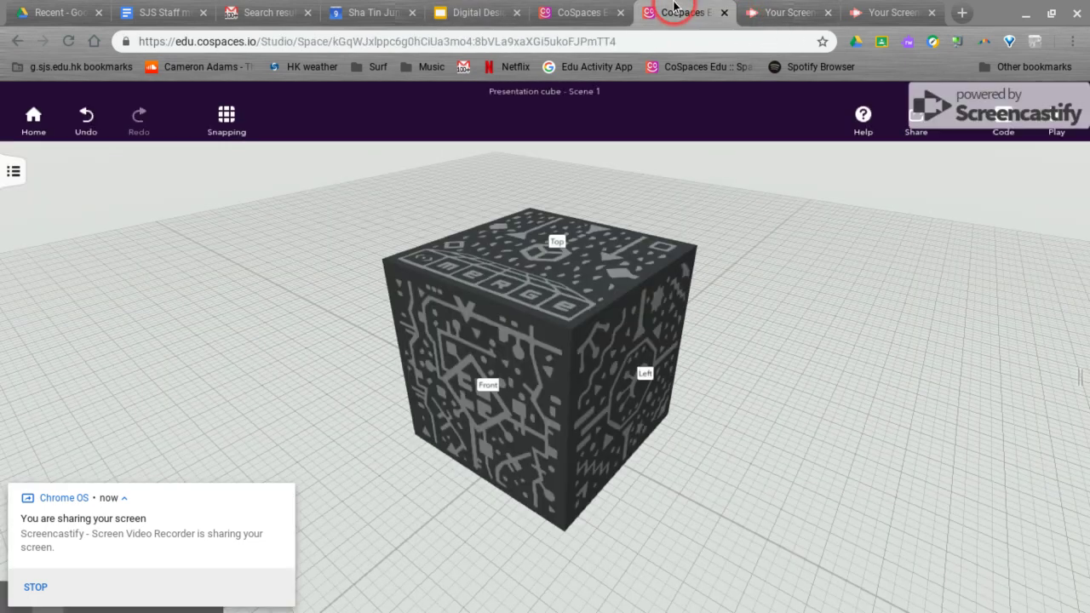
# Step: Dismiss the sharing notice and orbit around the Merge cube to show its Right and Front faces
pyautogui.click(283, 492)
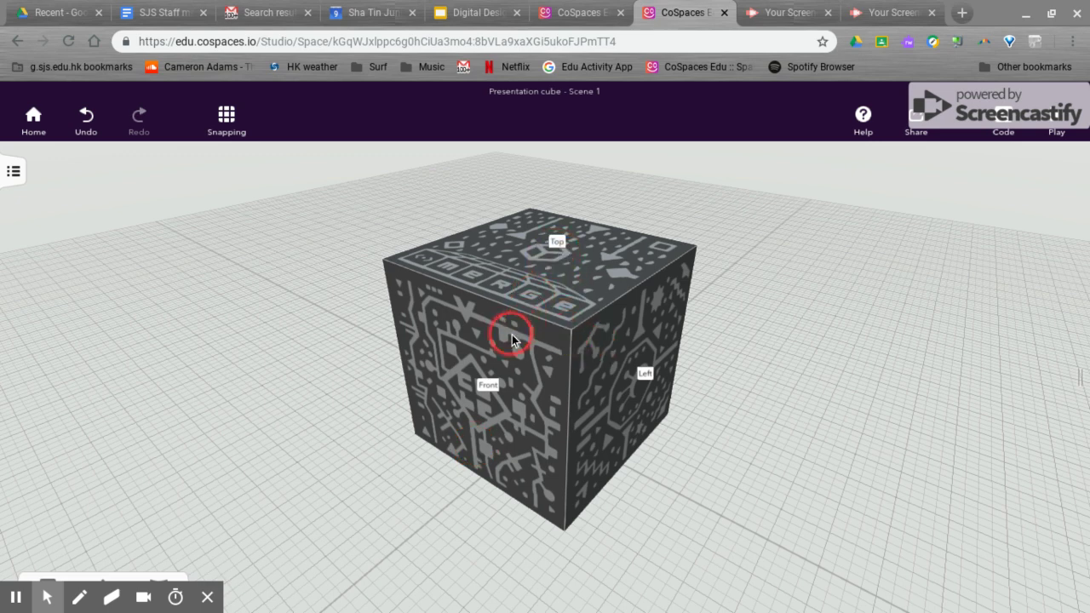
pyautogui.click(591, 358)
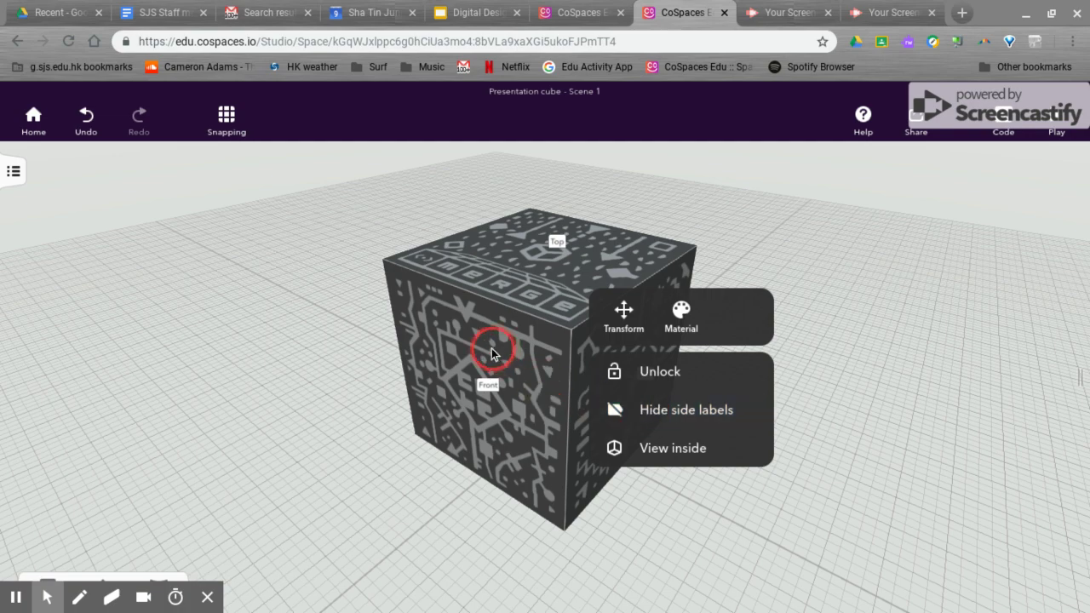
pyautogui.click(451, 331)
pyautogui.moveTo(443, 329); pyautogui.dragTo(697, 335)
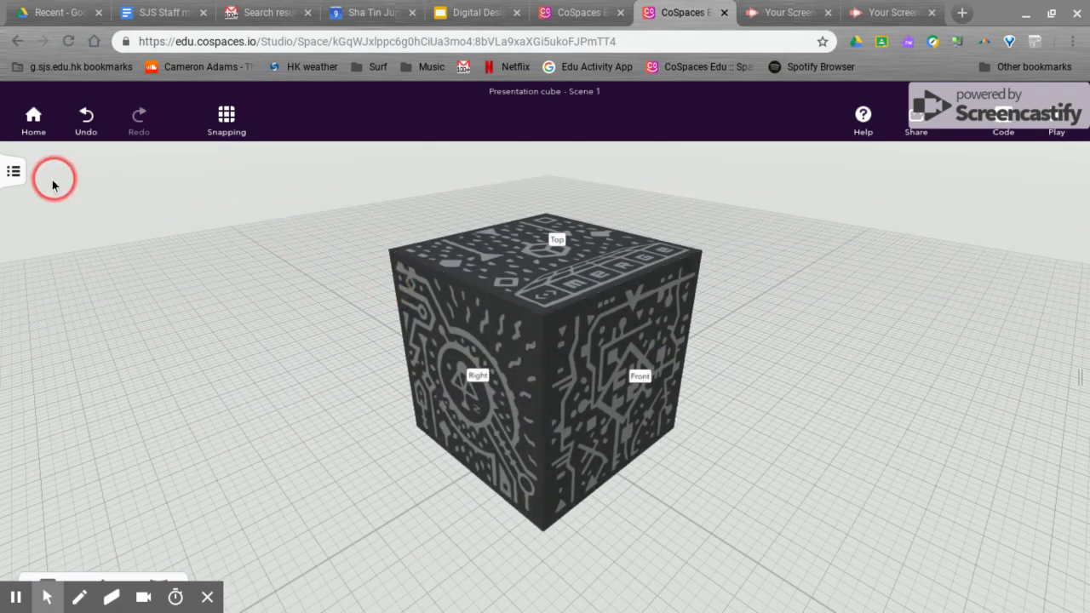
pyautogui.click(17, 174)
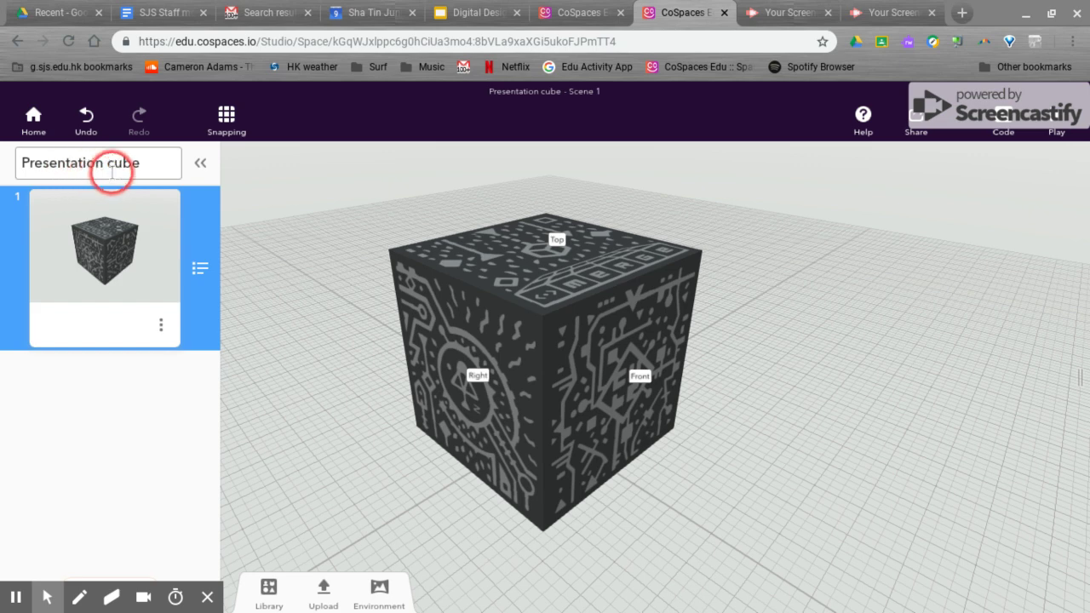
pyautogui.click(204, 166)
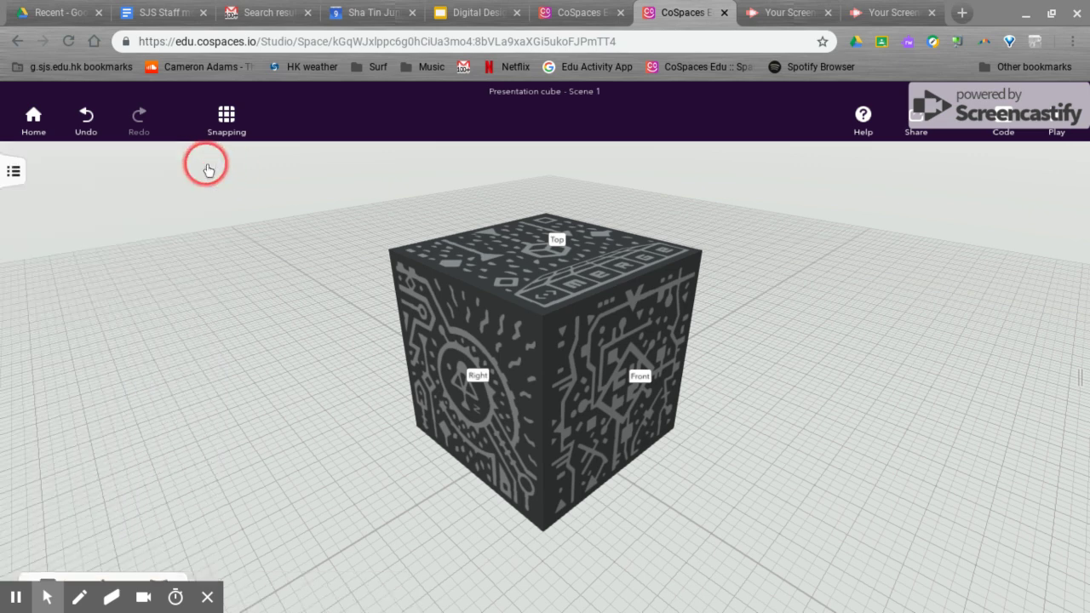
# Step: View the Merge cube from inside and look around toward its Left face
pyautogui.click(578, 338)
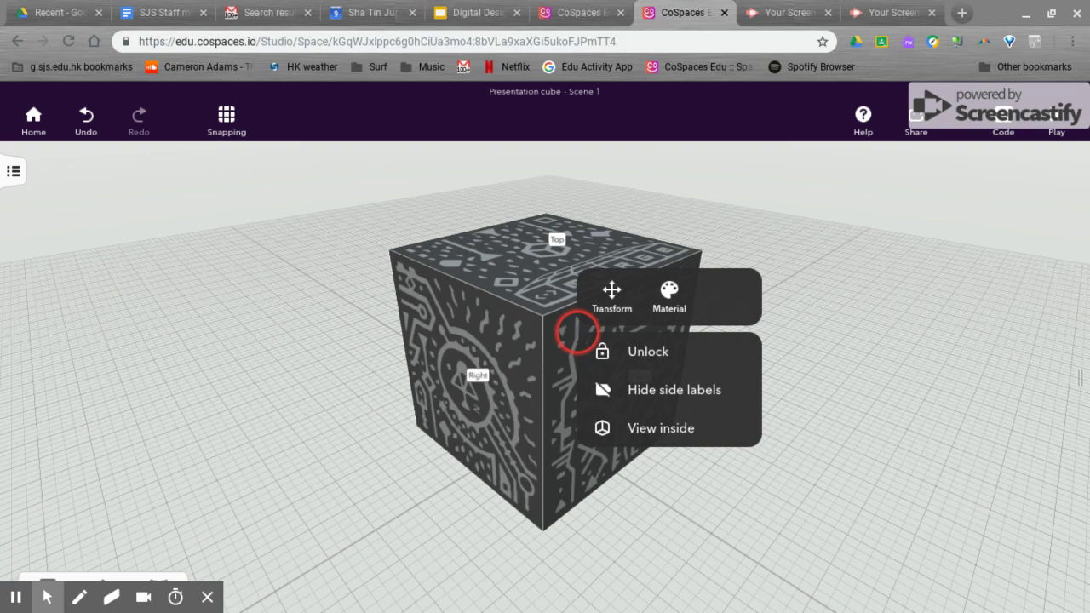
pyautogui.click(628, 443)
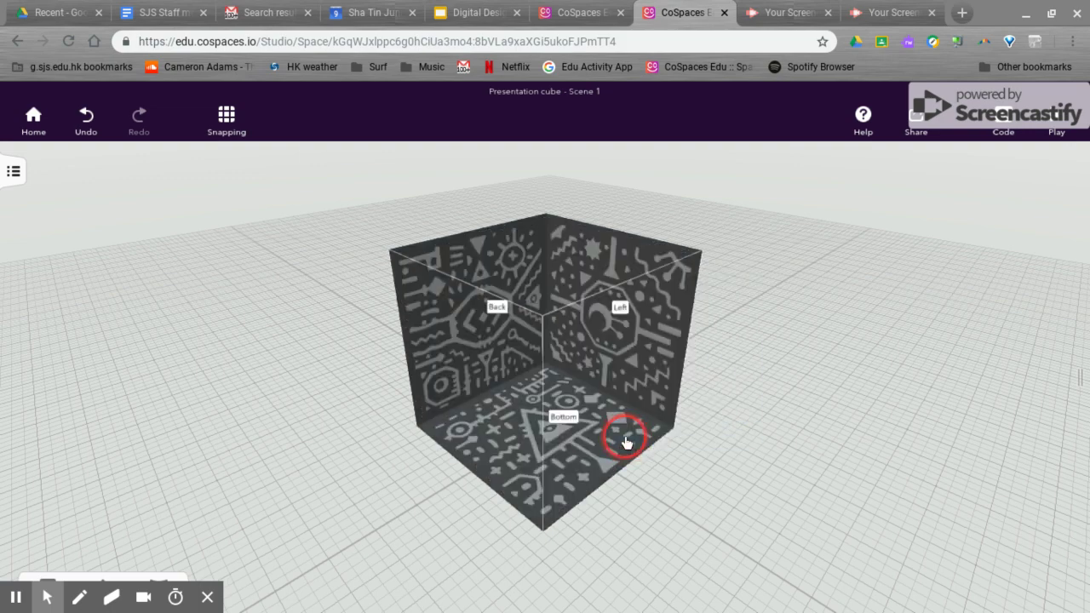
pyautogui.moveTo(429, 372); pyautogui.dragTo(567, 365)
# Step: Switch the Merge cube back to the outside view
pyautogui.click(567, 367)
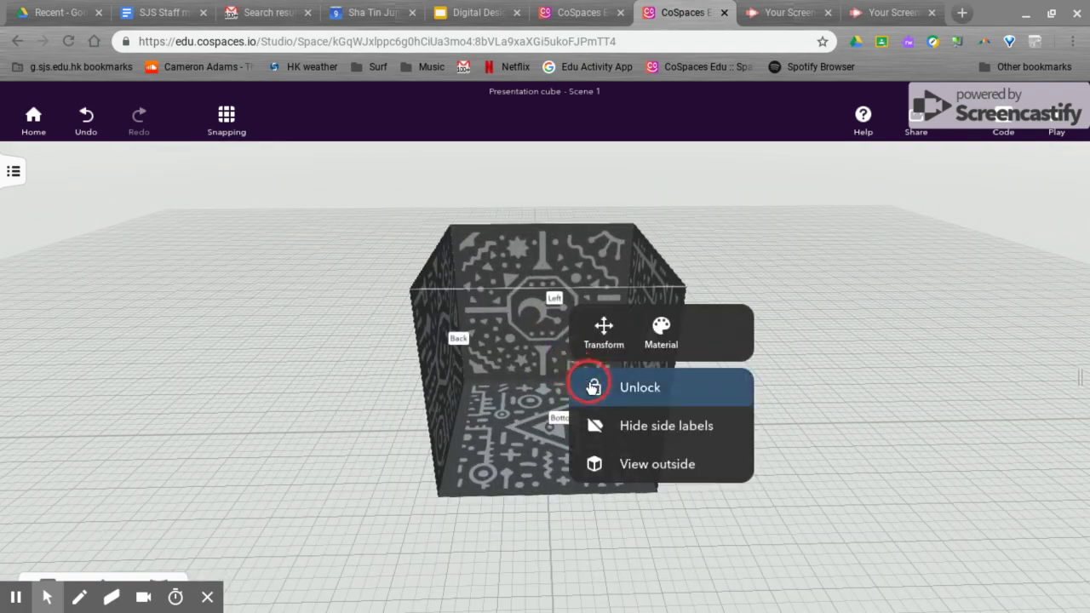
pyautogui.click(631, 465)
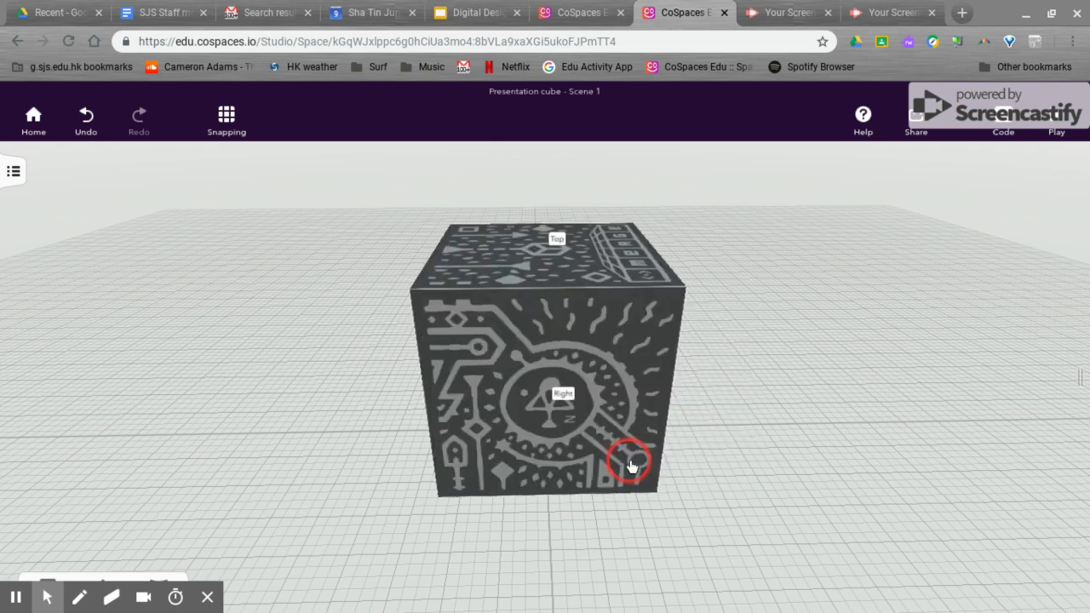
pyautogui.click(603, 348)
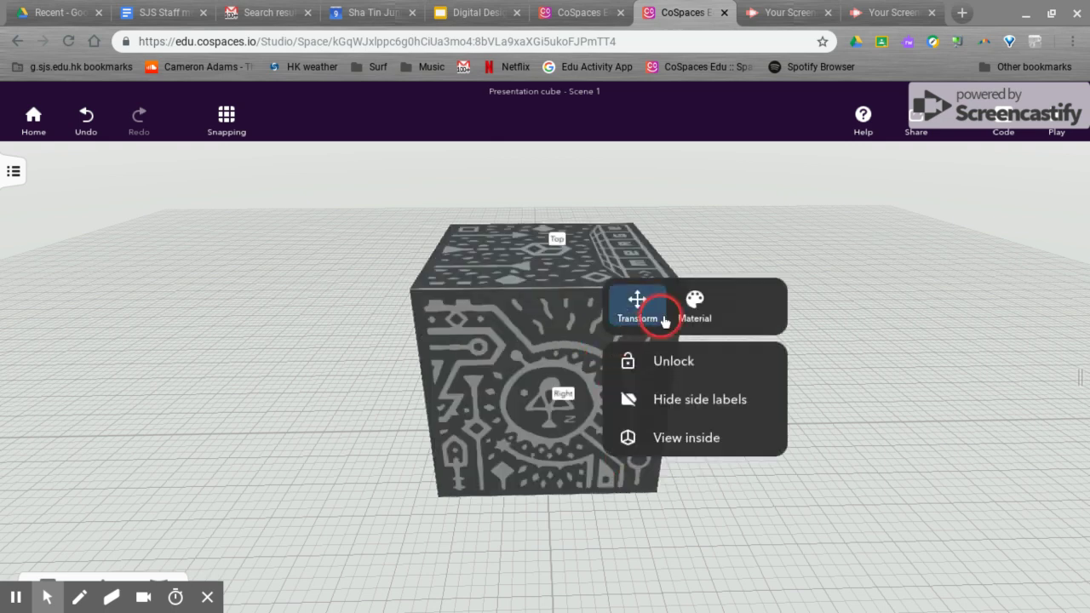
# Step: Apply the red brick material texture to the Merge cube and try adjusting its opacity
pyautogui.click(694, 312)
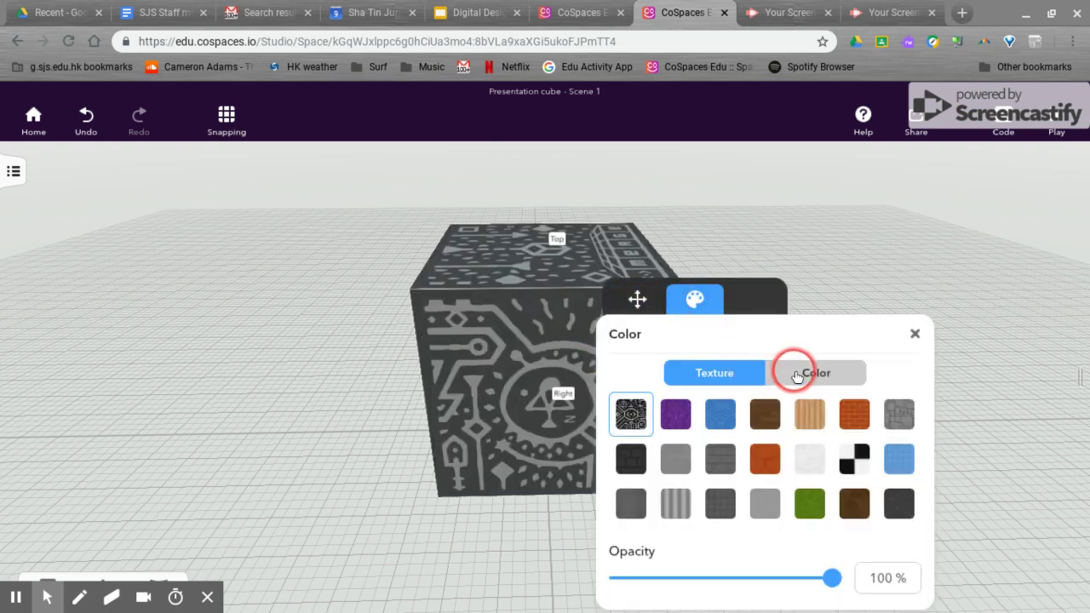
pyautogui.click(854, 415)
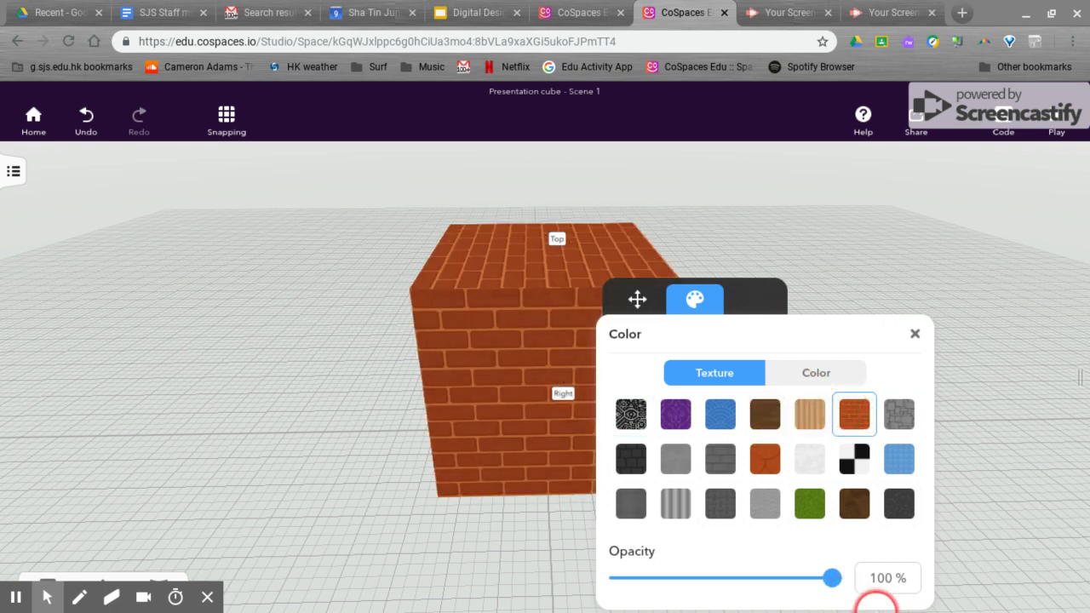
pyautogui.moveTo(830, 580)
pyautogui.mouseDown()
pyautogui.moveTo(677, 579)
pyautogui.moveTo(848, 586)
pyautogui.mouseUp()
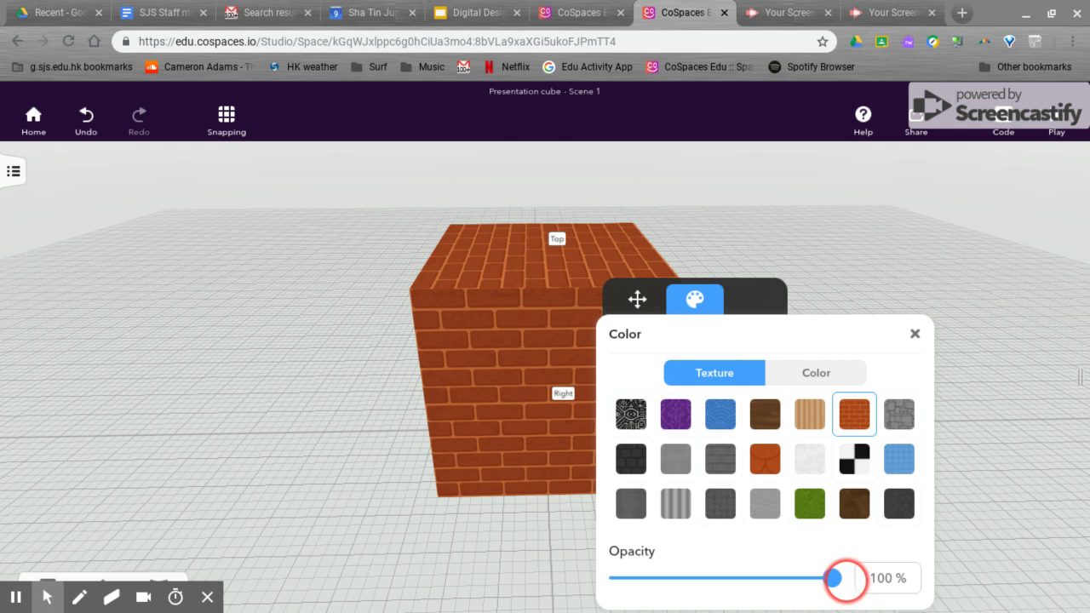
pyautogui.click(914, 335)
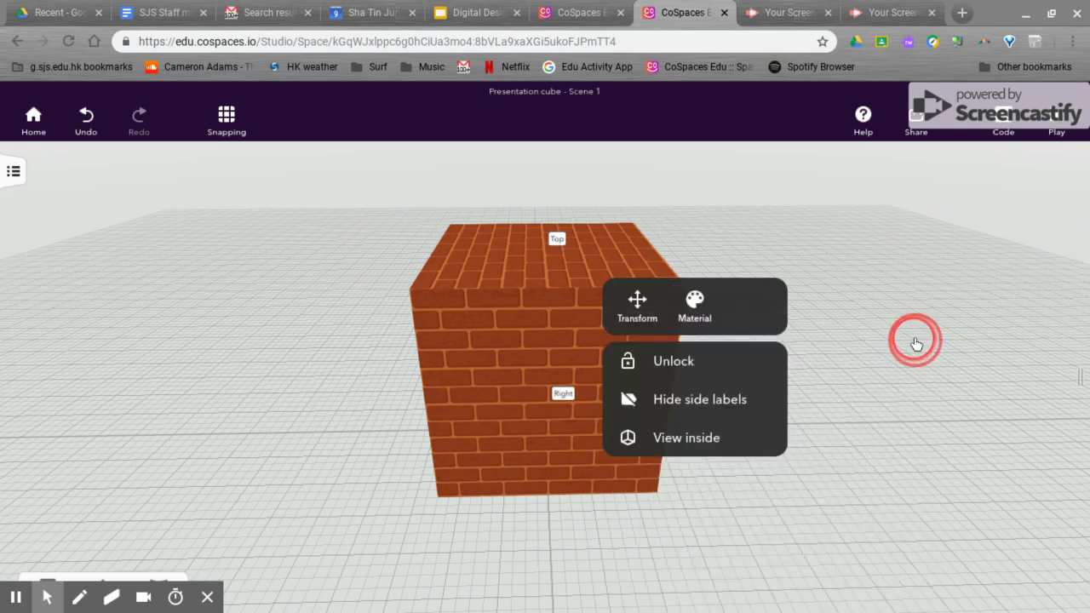
pyautogui.click(211, 598)
# Step: Place the uploaded video from the Videos library into the scene
pyautogui.click(101, 587)
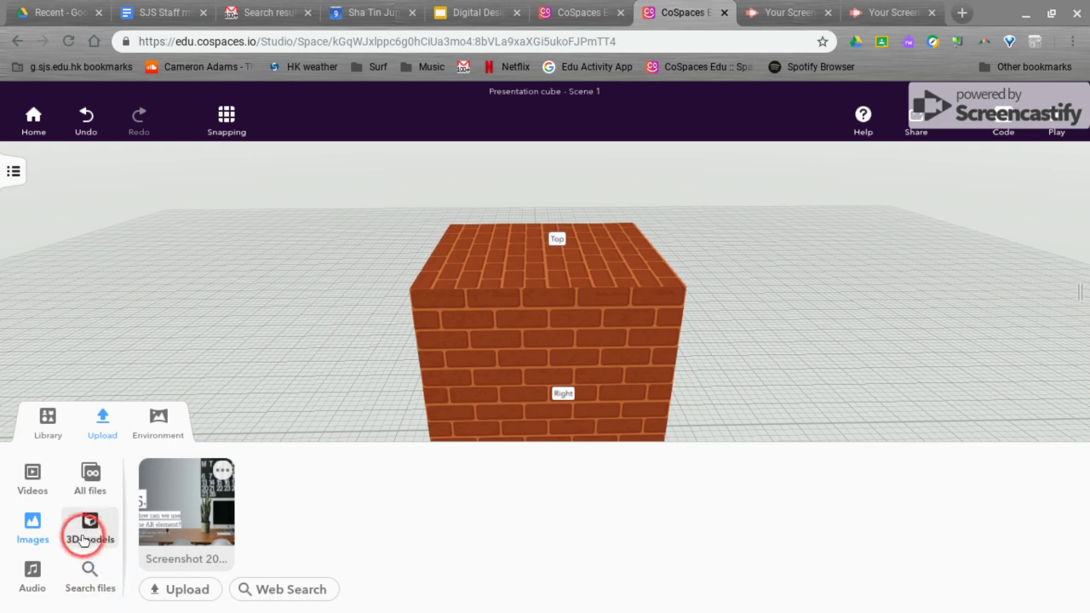
pyautogui.click(31, 479)
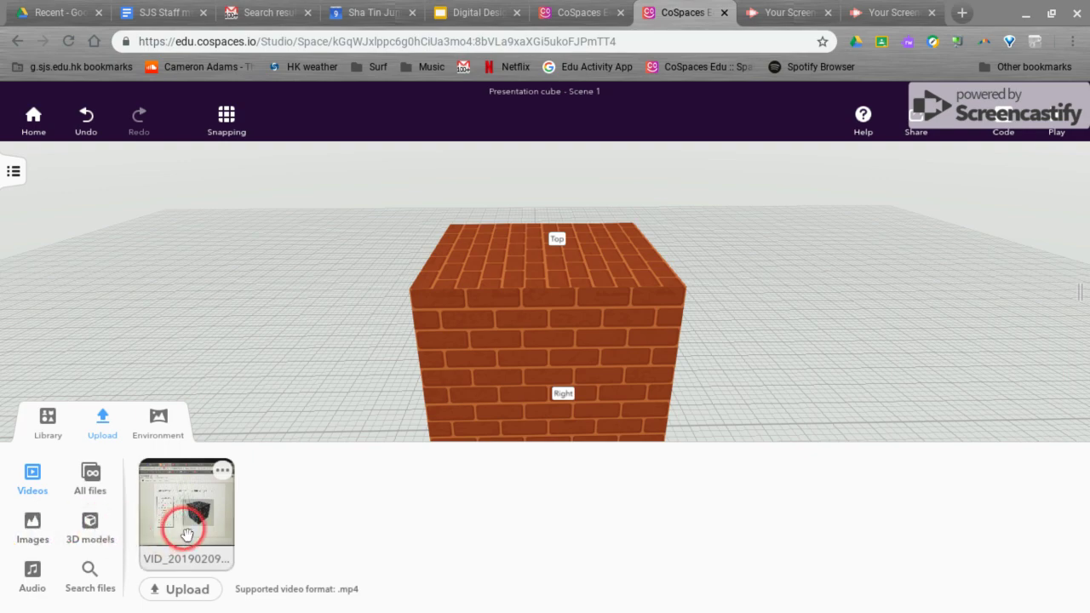
pyautogui.moveTo(176, 531); pyautogui.dragTo(256, 362)
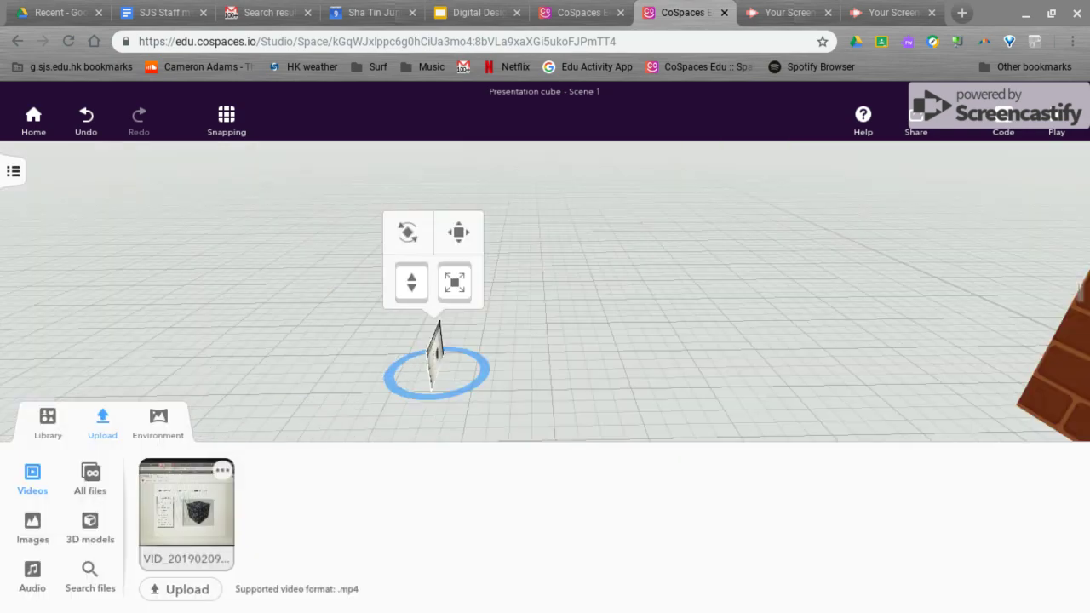
# Step: Bring the brick cube back into view and start attaching the video to it
pyautogui.moveTo(401, 345); pyautogui.dragTo(488, 296)
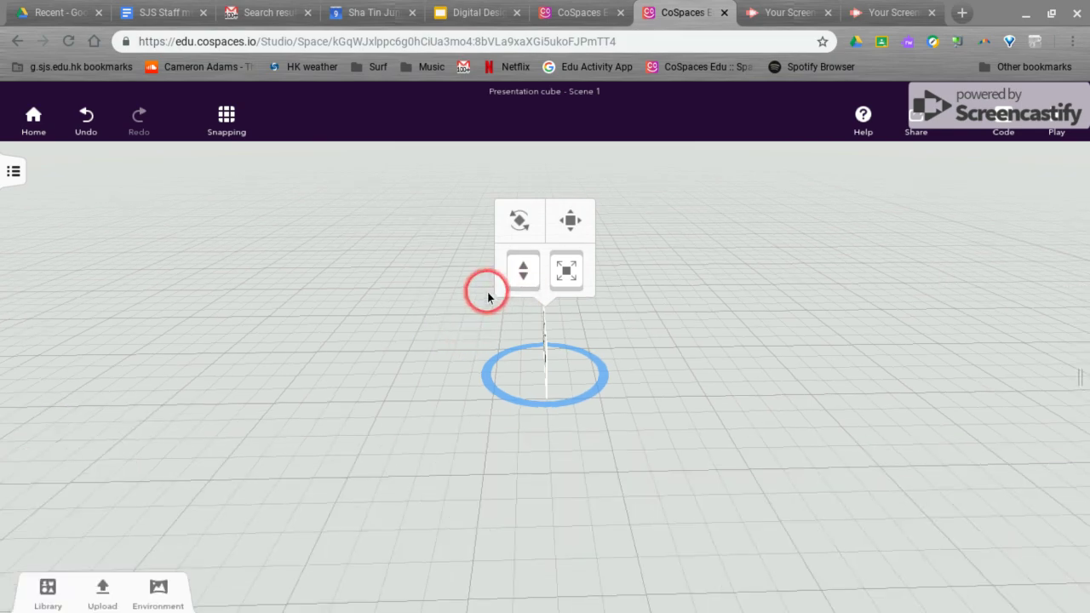
pyautogui.moveTo(401, 355); pyautogui.dragTo(667, 339)
pyautogui.click(551, 350)
pyautogui.rightClick(551, 350)
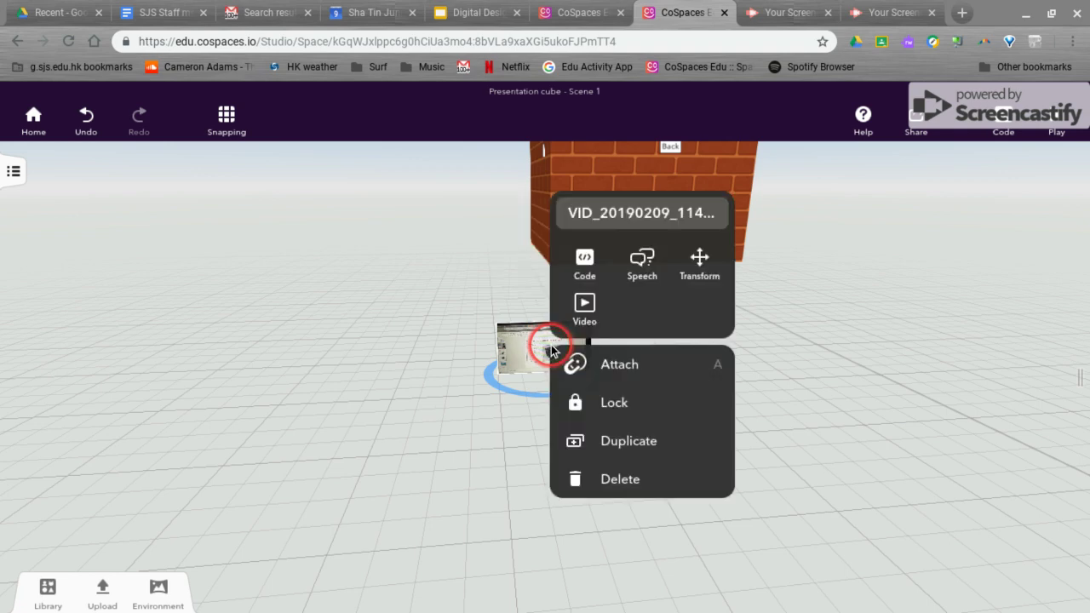
pyautogui.click(576, 363)
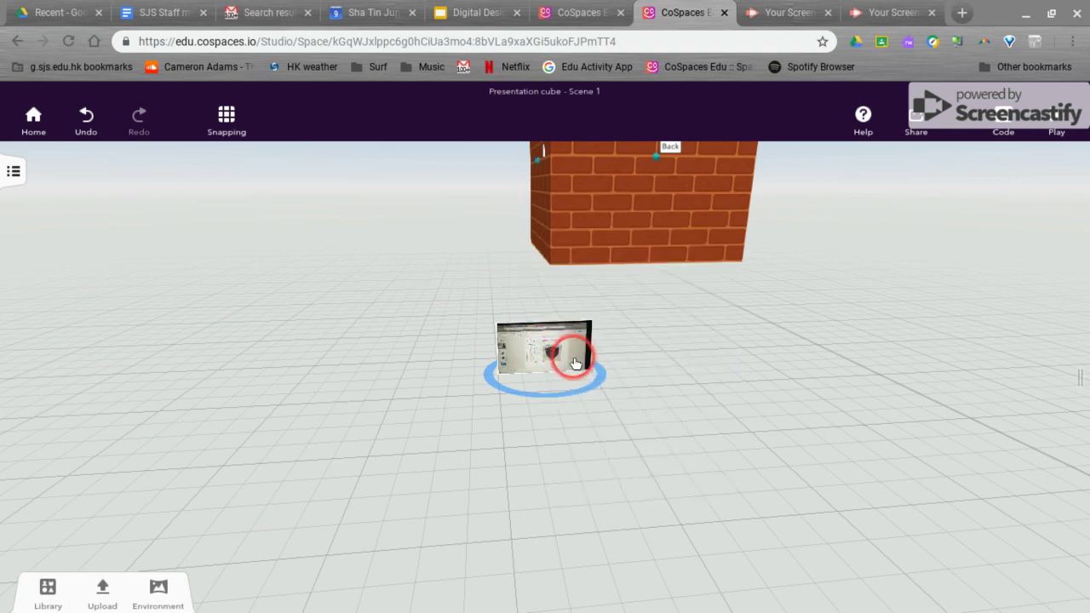
# Step: Attach the video to the cube's Back face and scale it to cover most of that side
pyautogui.click(658, 156)
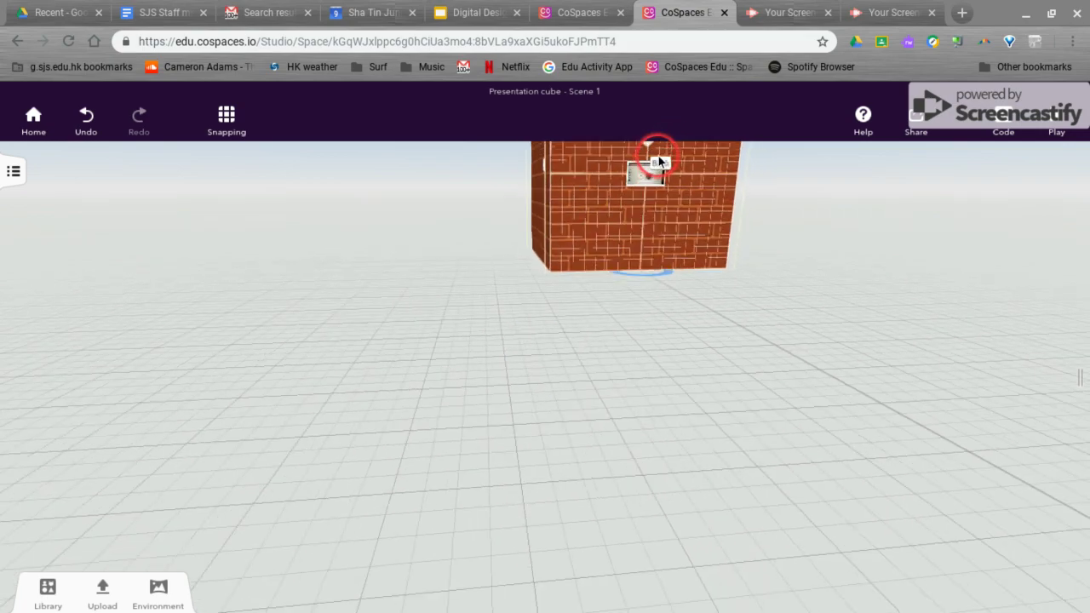
pyautogui.doubleClick(650, 172)
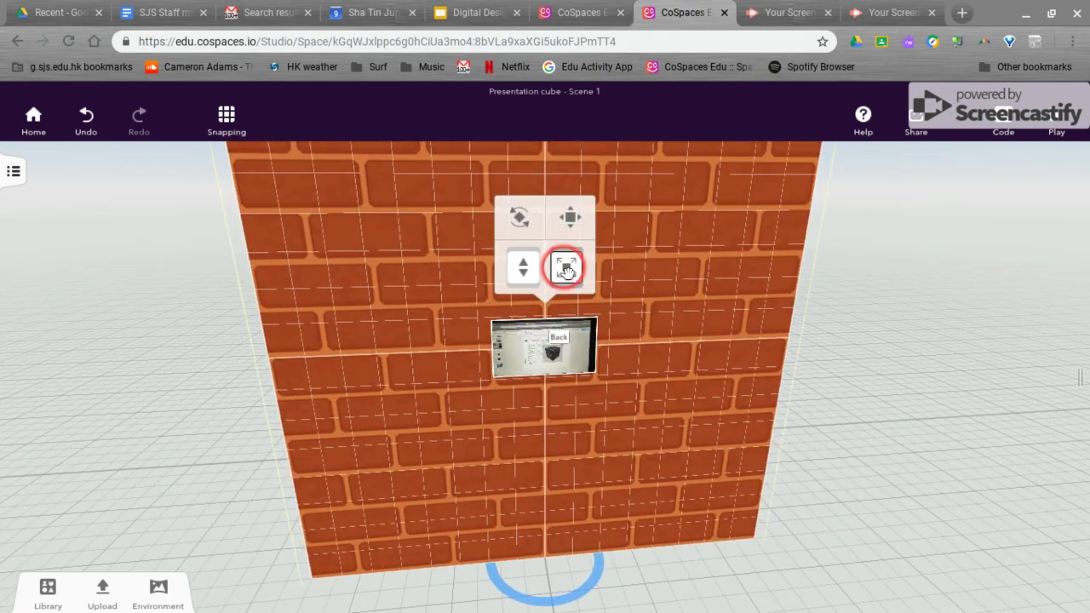
pyautogui.moveTo(567, 269); pyautogui.dragTo(753, 83)
pyautogui.click(656, 170)
pyautogui.moveTo(547, 246); pyautogui.dragTo(630, 126)
pyautogui.moveTo(572, 165); pyautogui.dragTo(640, 102)
# Step: Deselect the video and orbit the view to the cube's Left face
pyautogui.click(166, 332)
pyautogui.scroll(-5, 166, 332)
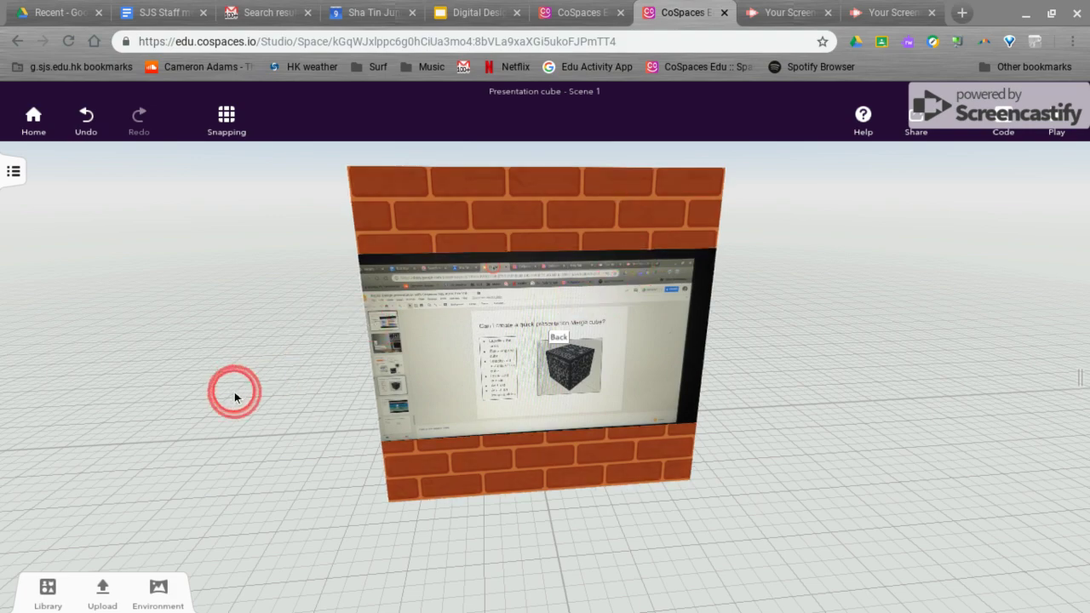
pyautogui.moveTo(236, 392); pyautogui.dragTo(475, 415)
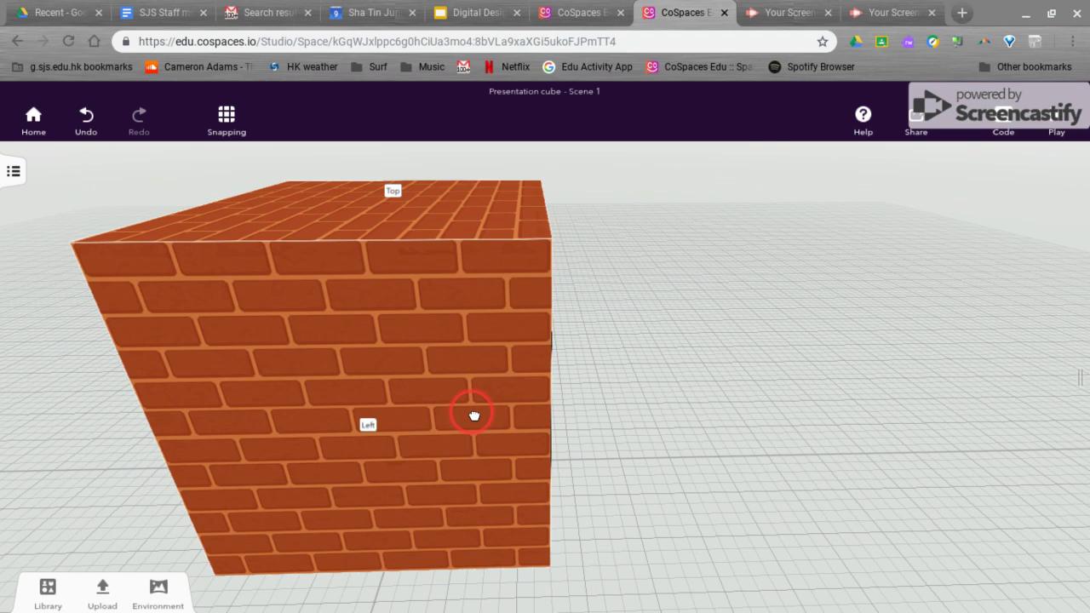
# Step: Place the uploaded screenshot image in the scene and attach it to the cube's Left face
pyautogui.click(101, 591)
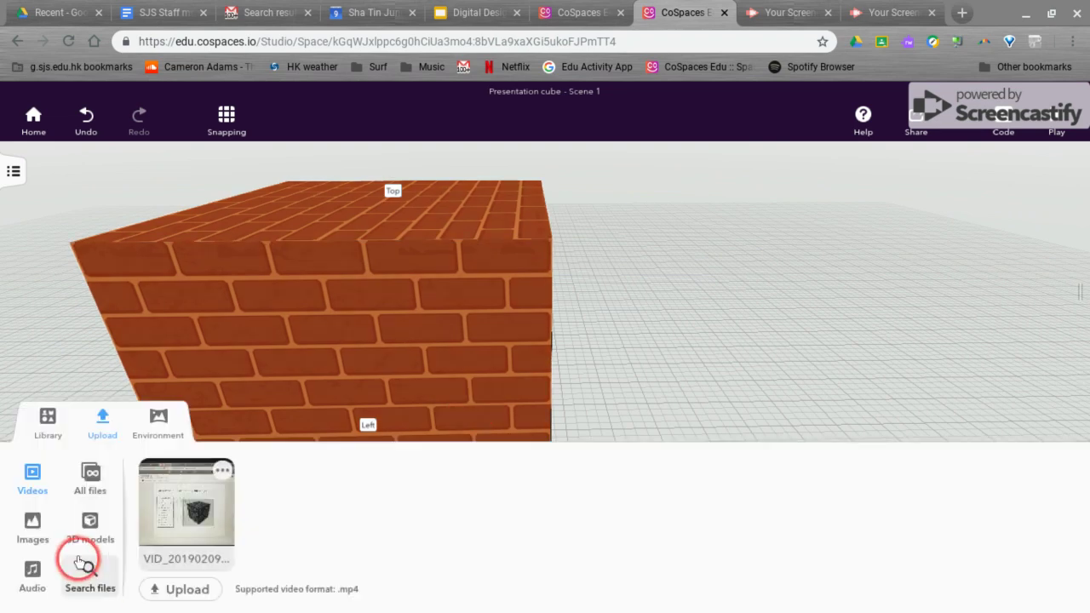
pyautogui.click(32, 518)
pyautogui.click(169, 526)
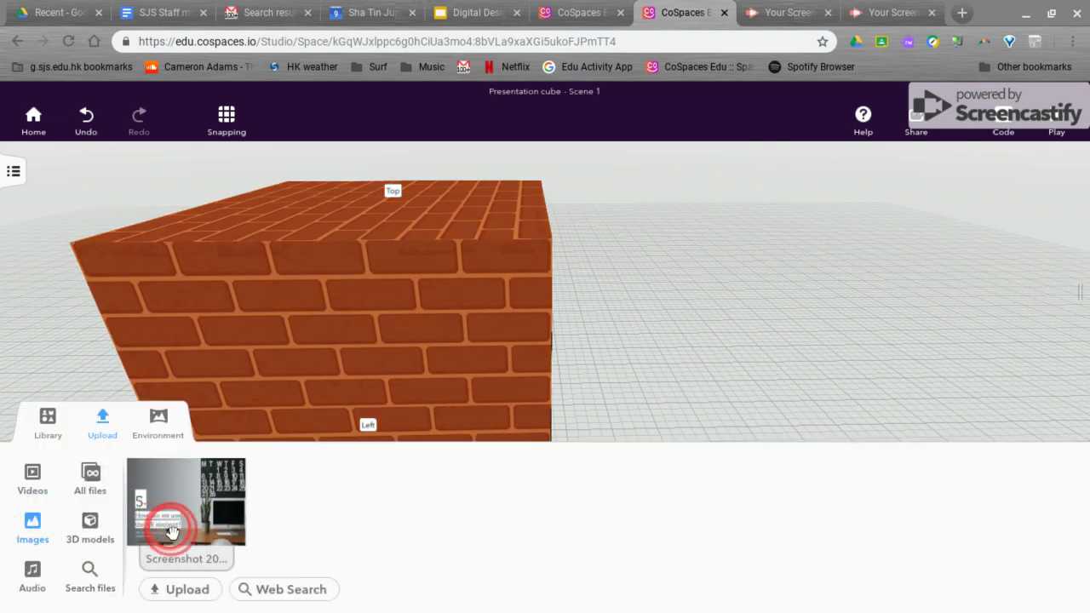
pyautogui.moveTo(173, 532); pyautogui.dragTo(788, 416)
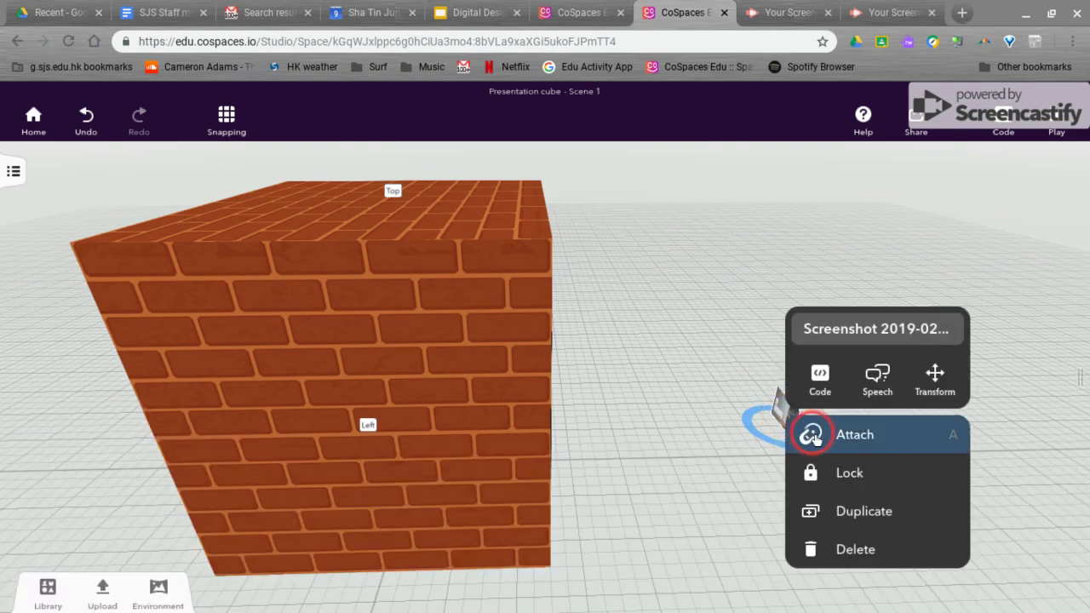
pyautogui.click(810, 434)
pyautogui.moveTo(821, 433); pyautogui.dragTo(356, 439)
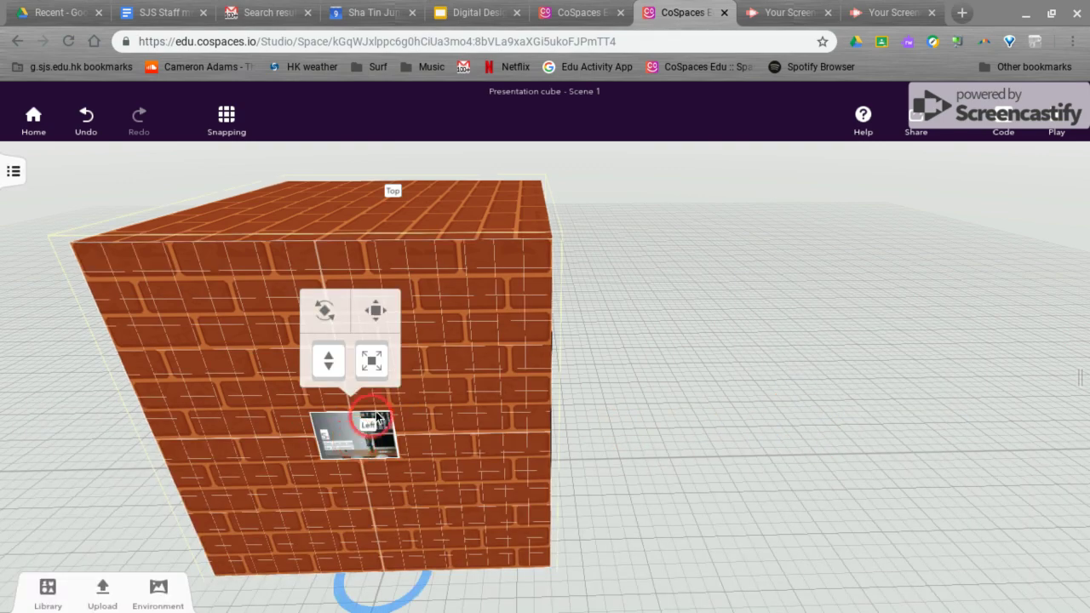
# Step: Scale the attached image up to cover most of the Left face
pyautogui.click(369, 362)
pyautogui.moveTo(369, 362); pyautogui.dragTo(606, 156)
pyautogui.moveTo(362, 314); pyautogui.dragTo(576, 163)
pyautogui.moveTo(345, 263); pyautogui.dragTo(409, 219)
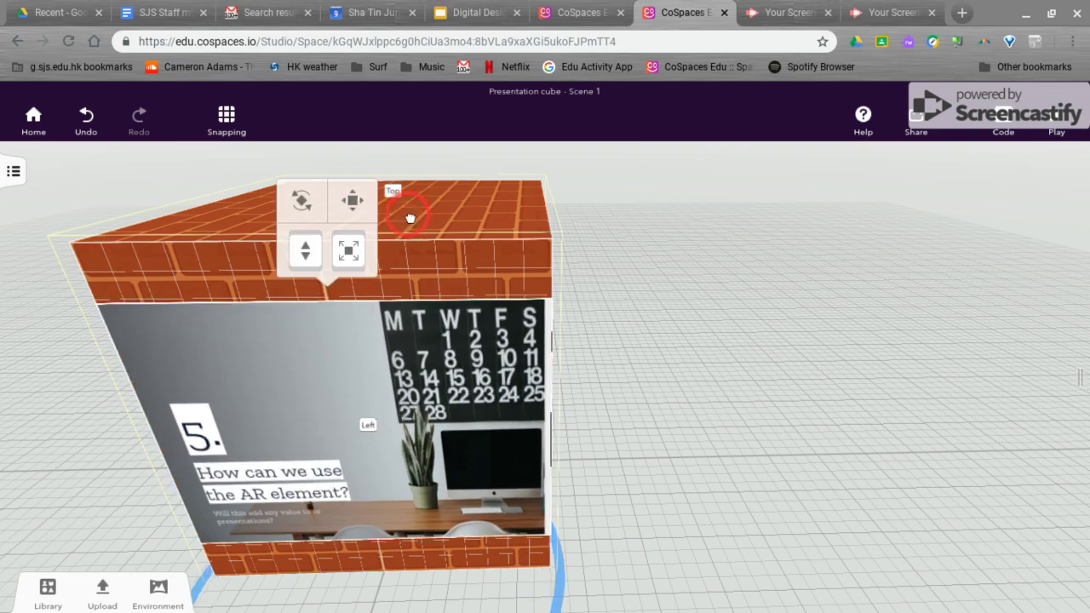
pyautogui.moveTo(771, 419); pyautogui.dragTo(642, 428)
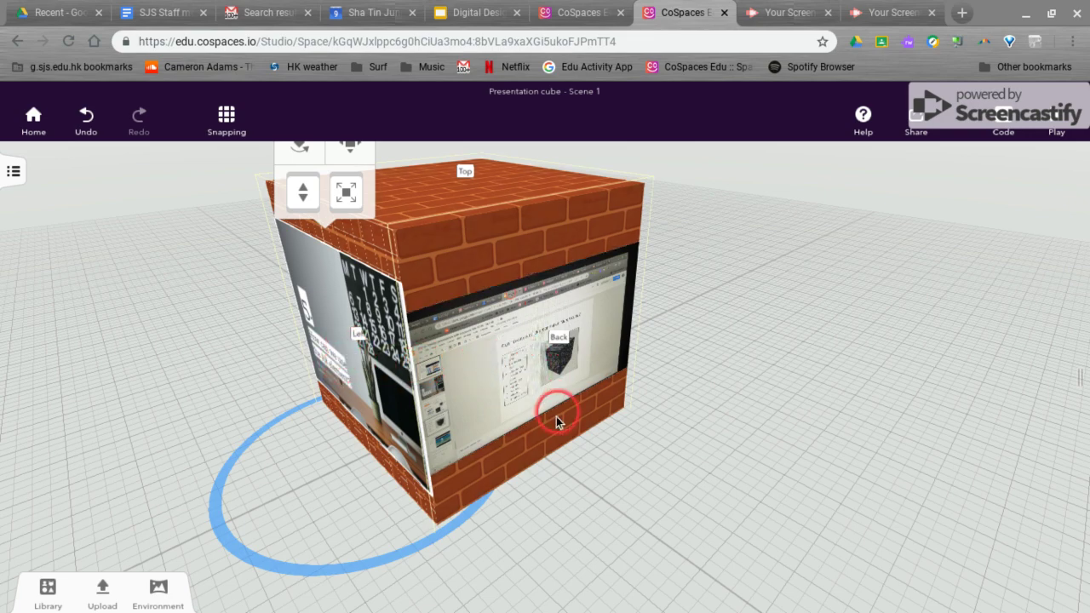
pyautogui.moveTo(603, 517); pyautogui.dragTo(623, 530)
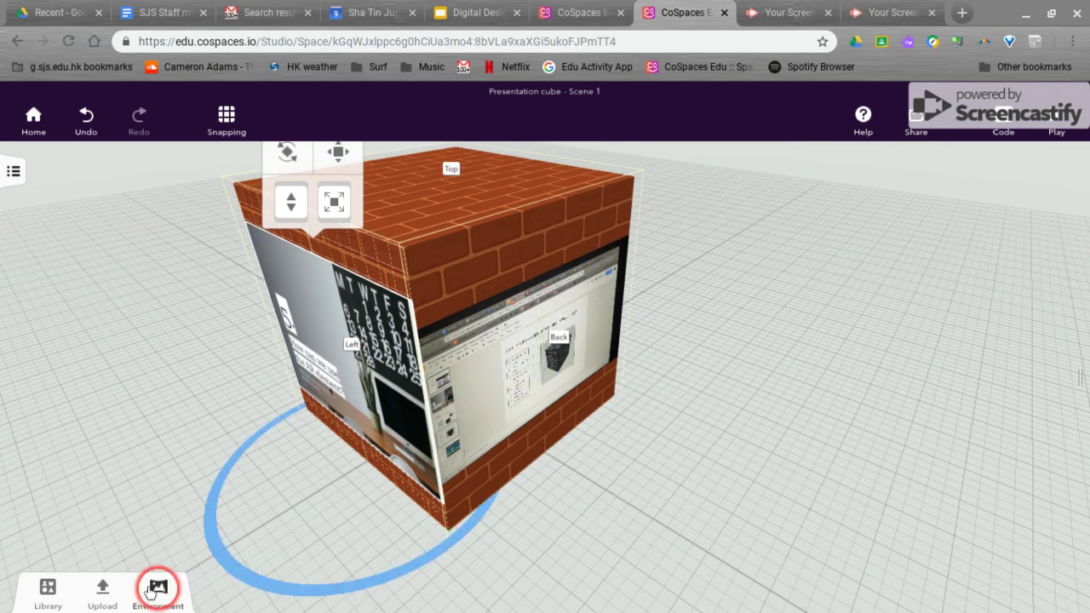
# Step: Add a textMarker from the Building library to the scene
pyautogui.click(39, 587)
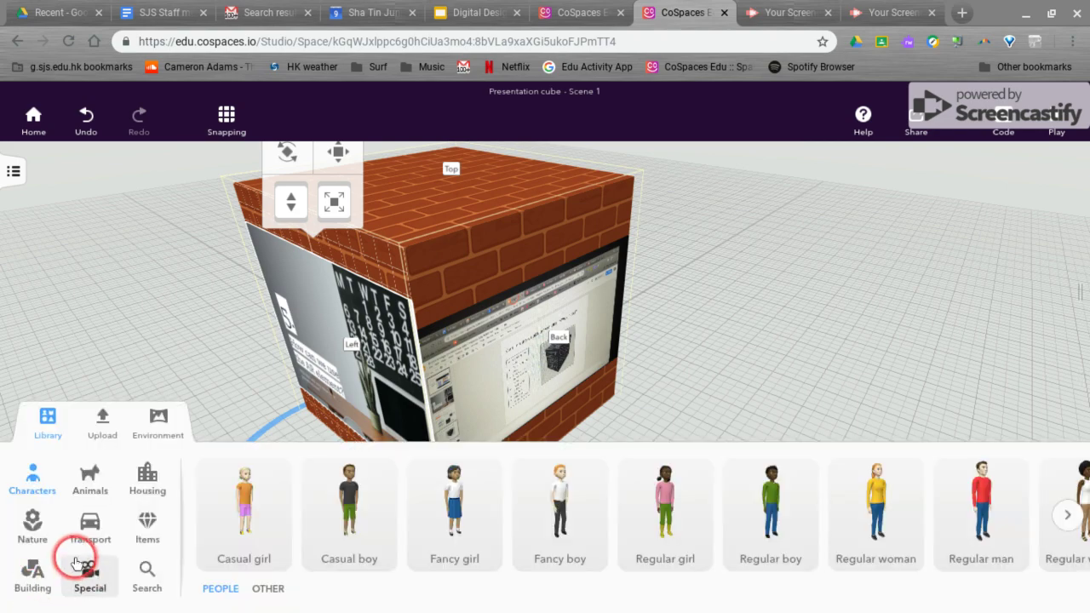
pyautogui.click(34, 572)
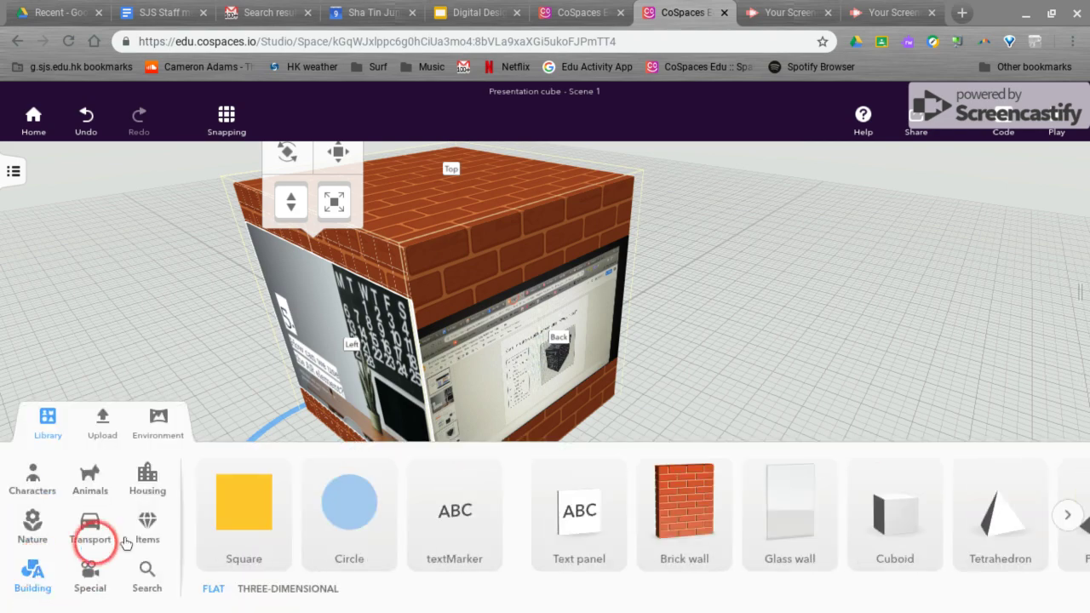
pyautogui.moveTo(482, 517); pyautogui.dragTo(816, 381)
pyautogui.doubleClick(816, 381)
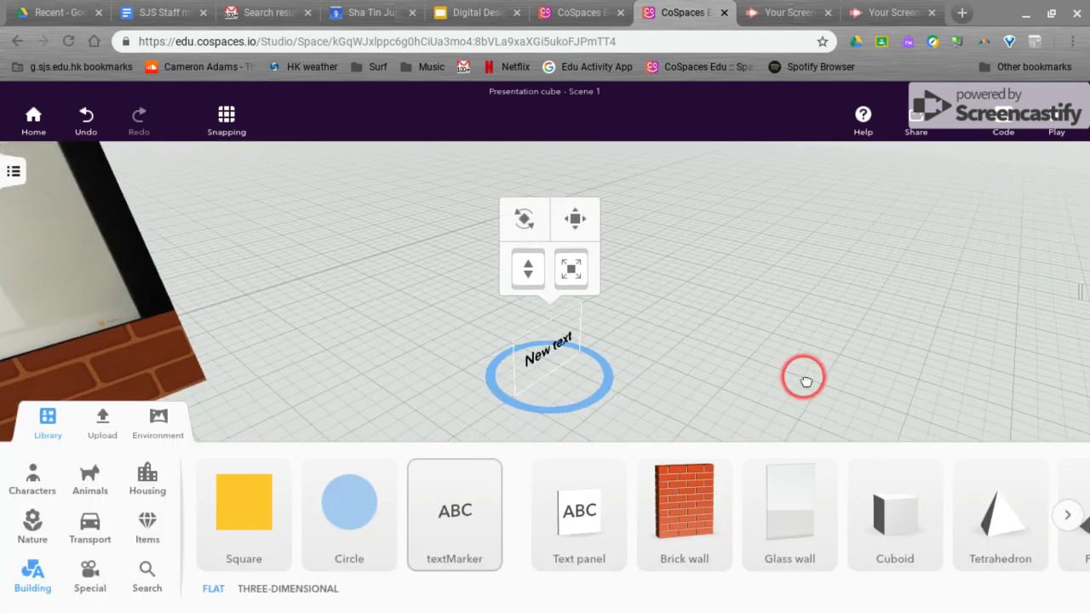
# Step: Set the marker's text to 'Text can be added to a cube like this.'
pyautogui.rightClick(539, 356)
pyautogui.click(620, 317)
pyautogui.click(574, 440)
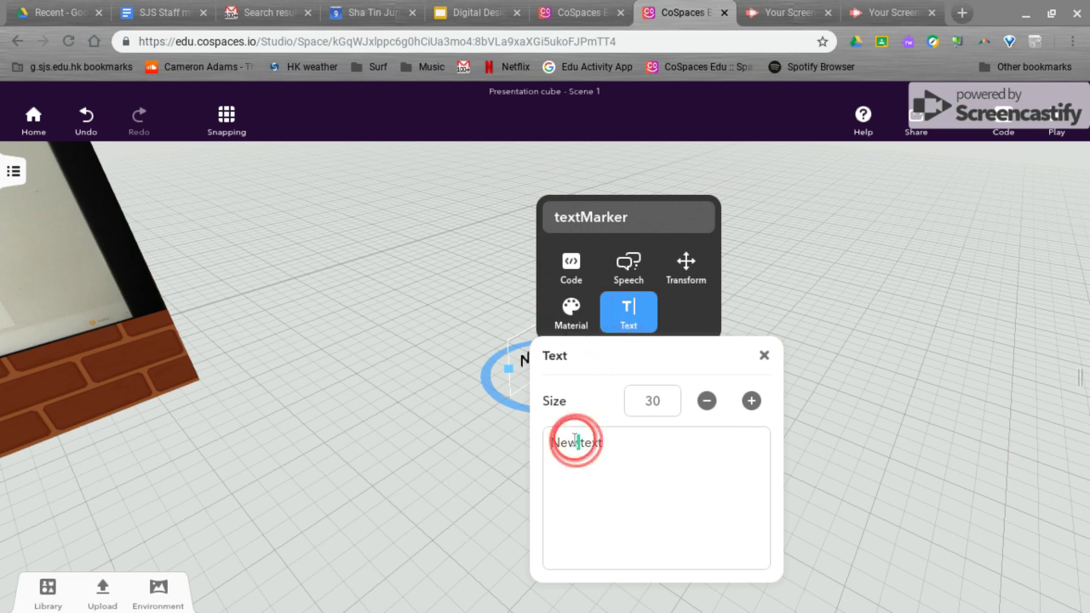
pyautogui.write('Text can be added to a cube like this.')
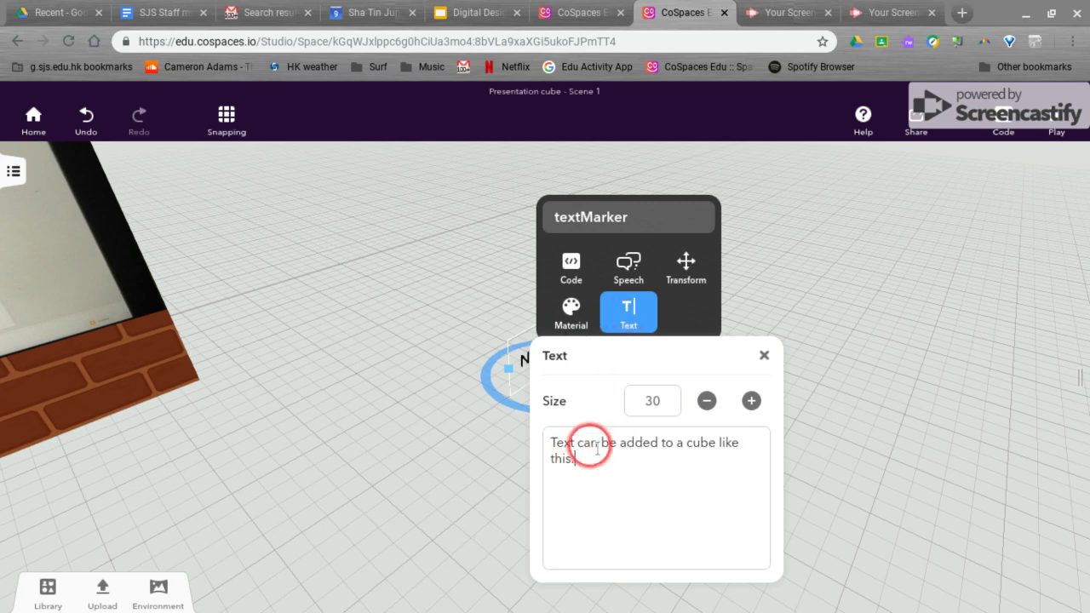
pyautogui.click(866, 471)
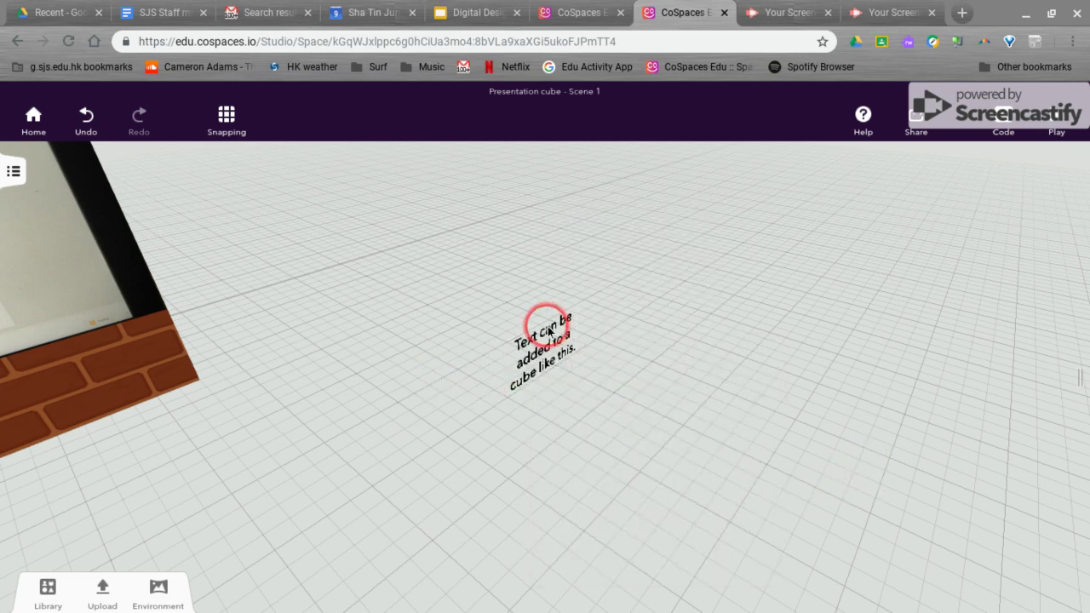
# Step: Move the text onto the cube's Top face and scale it to span that face
pyautogui.click(550, 346)
pyautogui.moveTo(549, 347); pyautogui.dragTo(548, 344, button='right')
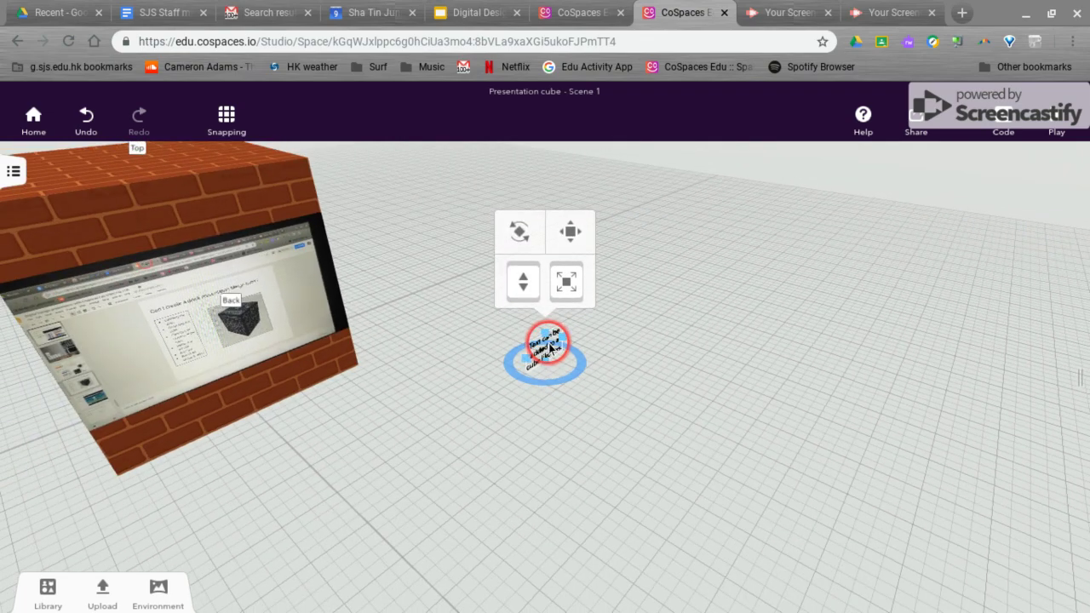
pyautogui.moveTo(547, 345); pyautogui.dragTo(548, 344, button='right')
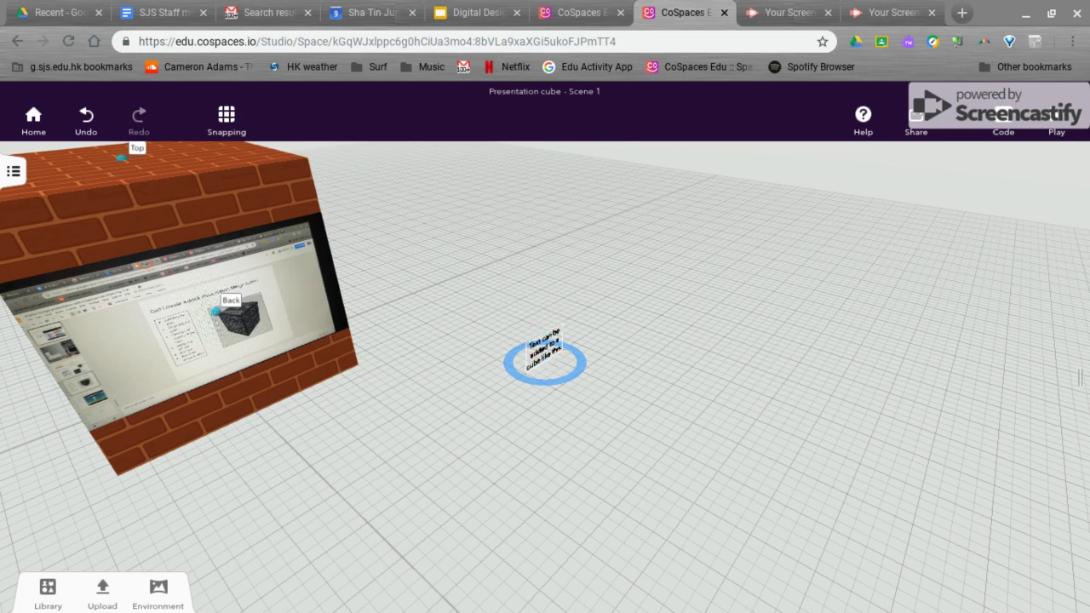
pyautogui.moveTo(117, 162); pyautogui.dragTo(122, 159)
pyautogui.click(395, 518)
pyautogui.doubleClick(132, 164)
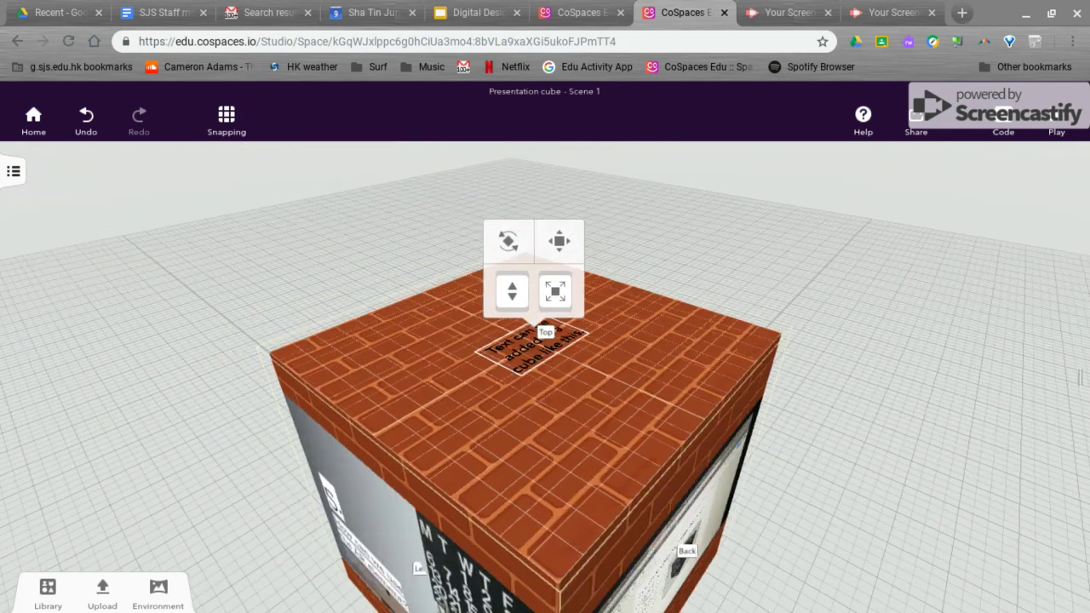
pyautogui.click(566, 297)
pyautogui.moveTo(566, 297); pyautogui.dragTo(636, 159)
# Step: Unlock the brick Merge cube and drag it to a new spot on the ground
pyautogui.click(863, 407)
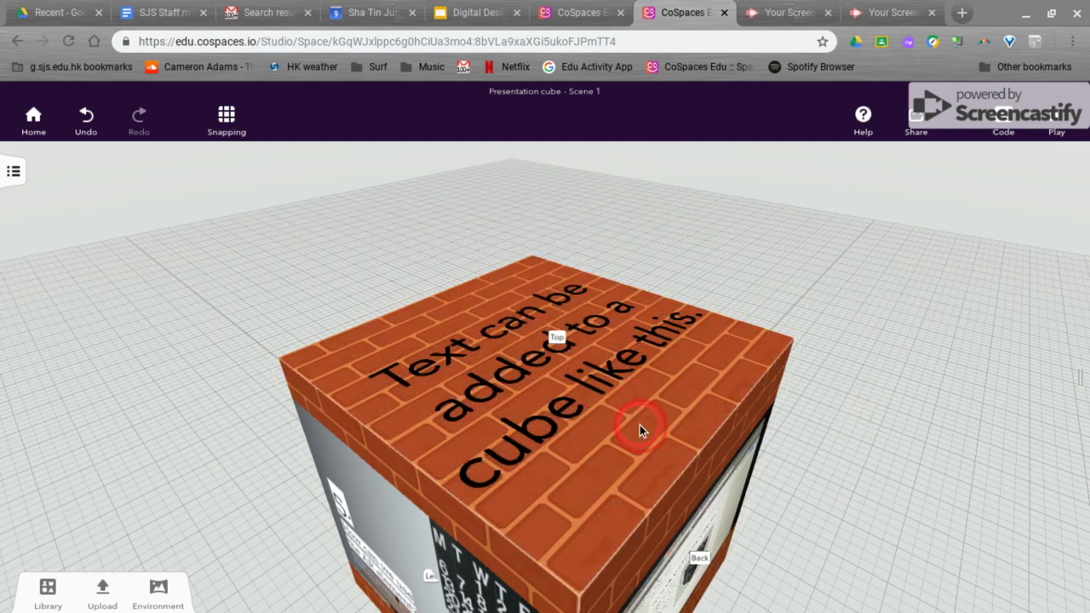
pyautogui.moveTo(639, 425)
pyautogui.mouseDown(button='right')
pyautogui.moveTo(638, 377)
pyautogui.moveTo(650, 414)
pyautogui.mouseUp(button='right')
pyautogui.click(623, 421)
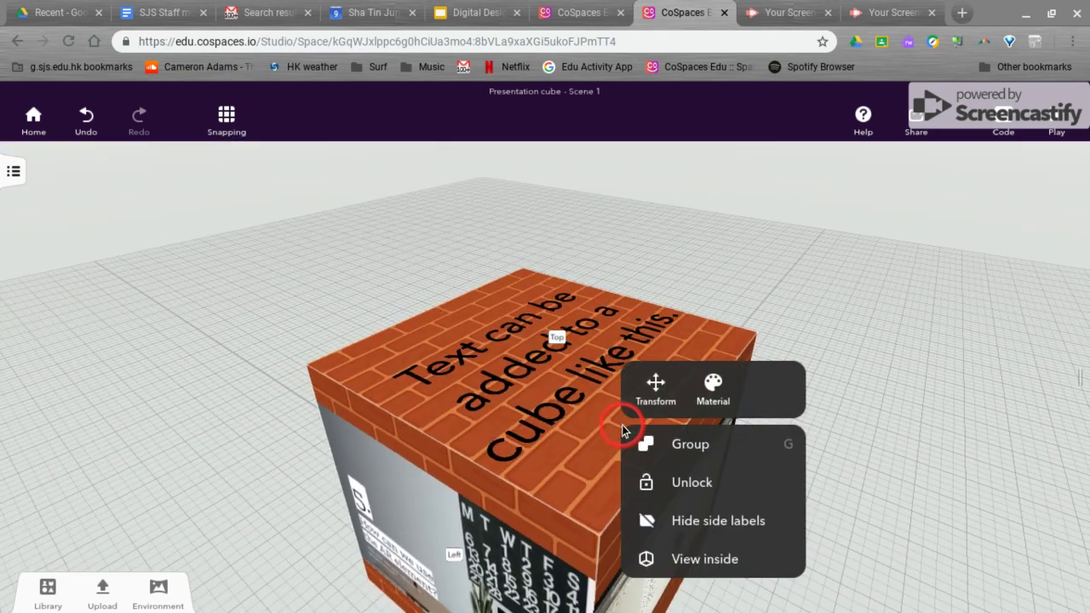
pyautogui.click(679, 485)
pyautogui.moveTo(618, 504); pyautogui.dragTo(684, 365)
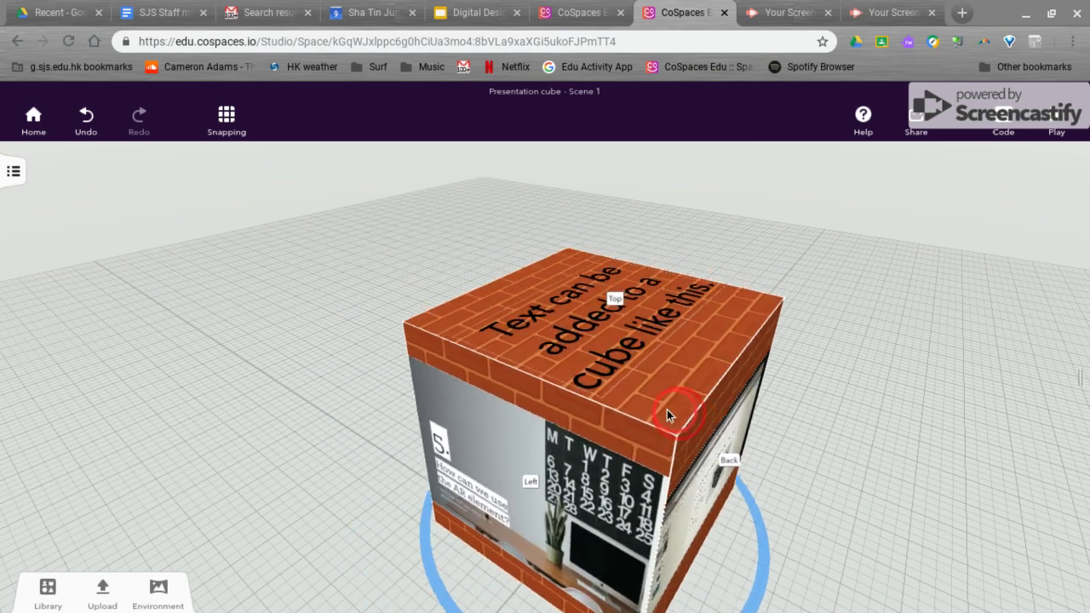
pyautogui.moveTo(667, 410); pyautogui.dragTo(609, 448)
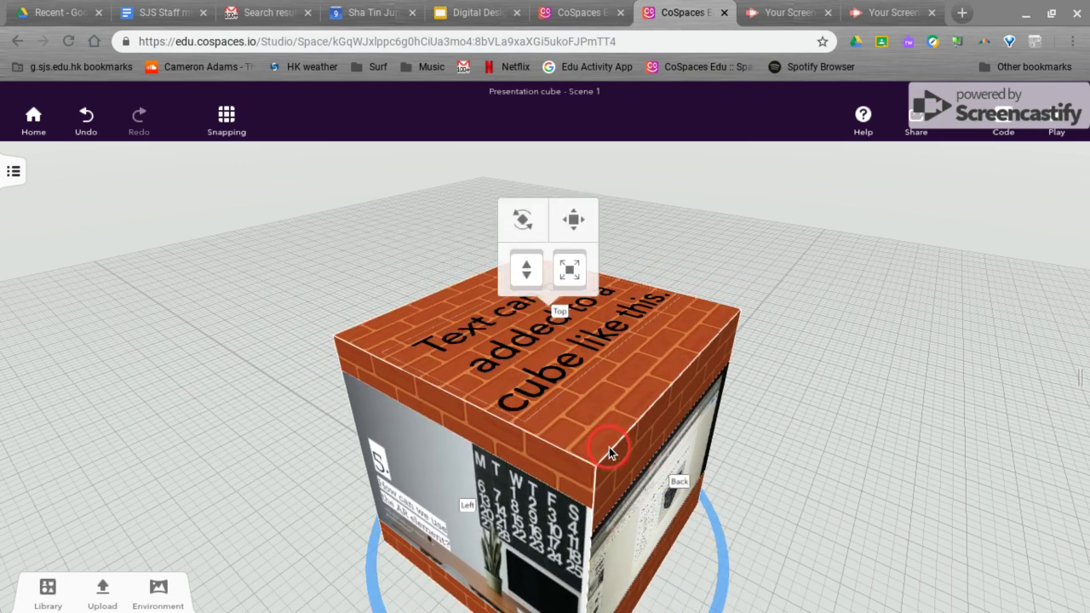